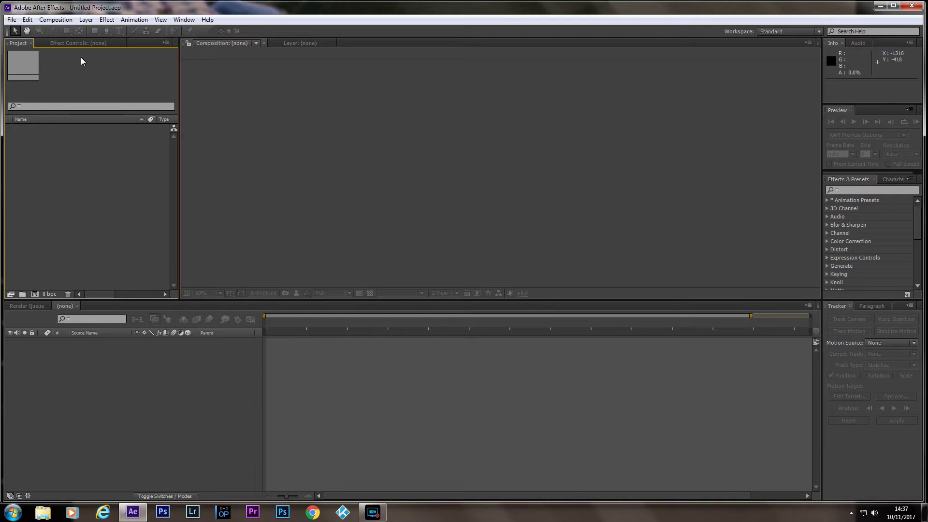
Step: Open the recent project cd casetimo.aep from the File menu's recent projects list
left_click(12, 20)
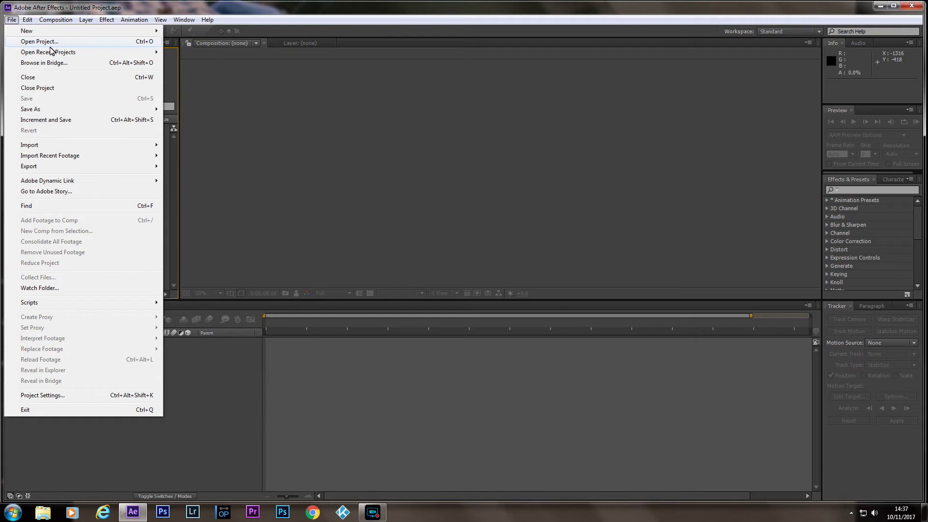
mouse_move(58, 53)
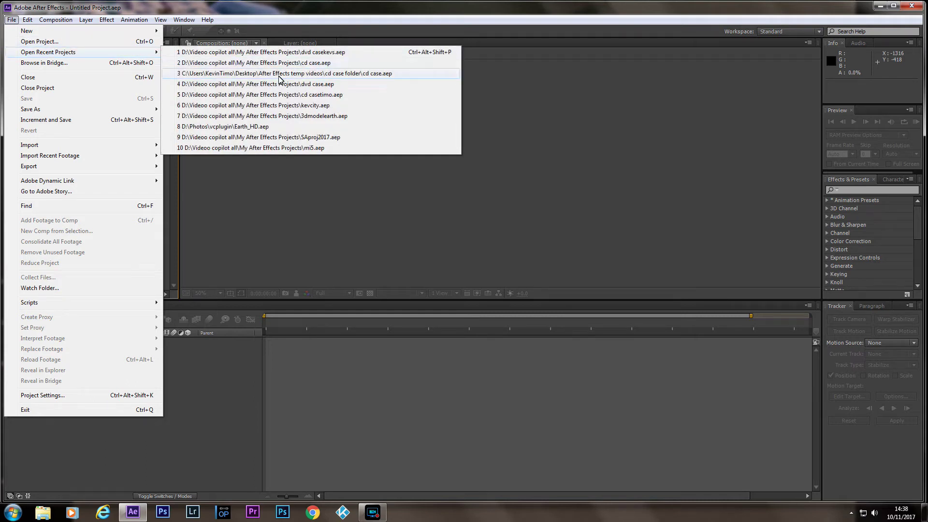
left_click(266, 95)
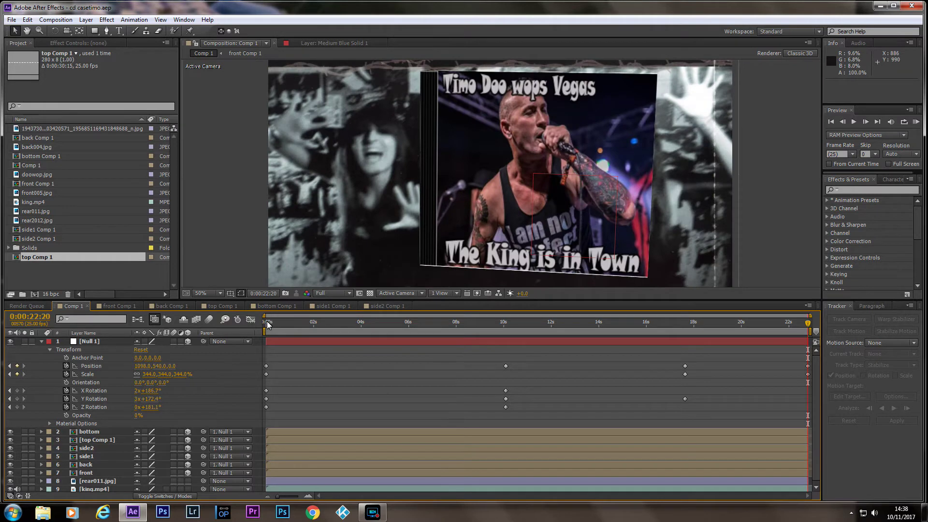
Step: Scrub back to preview the rotated CD case and collapse Null 1's Transform properties
mouse_move(804, 327)
left_mouse_down()
mouse_move(278, 328)
mouse_move(822, 328)
left_mouse_up()
left_click(41, 341)
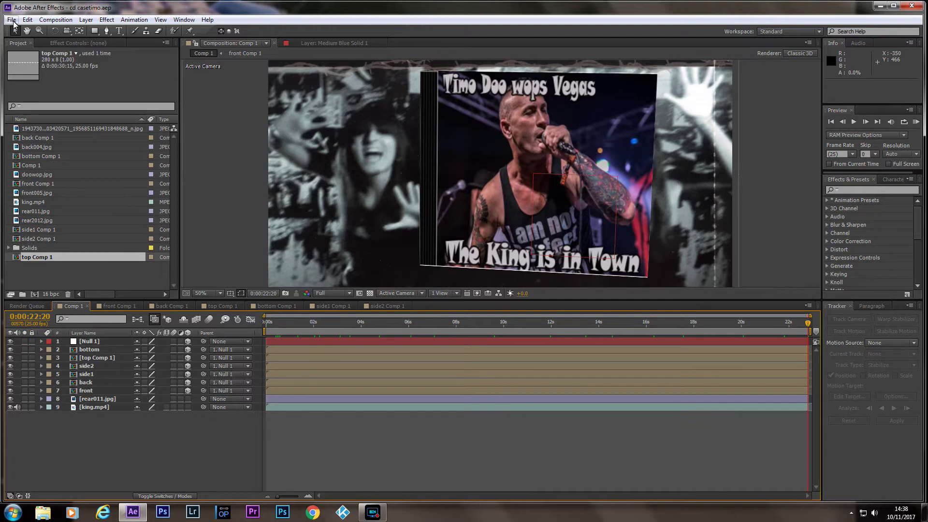
left_click(12, 20)
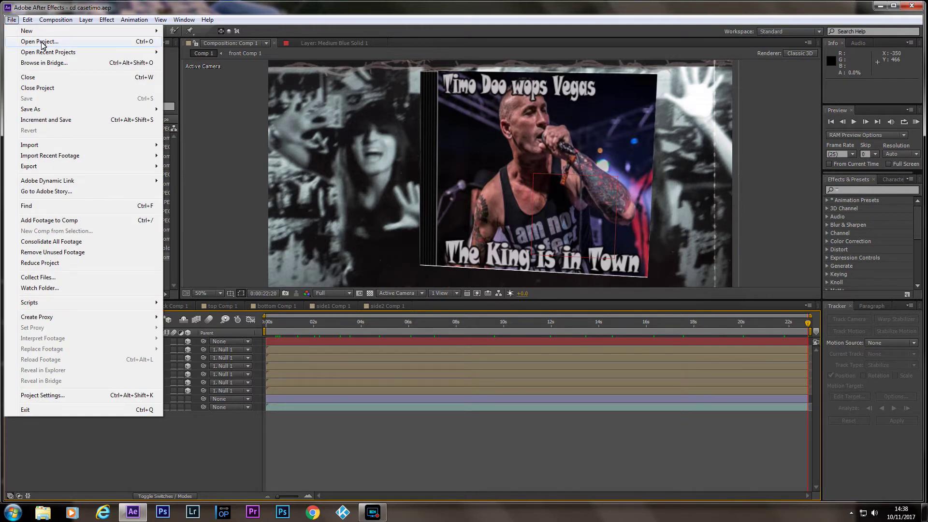
left_click(197, 93)
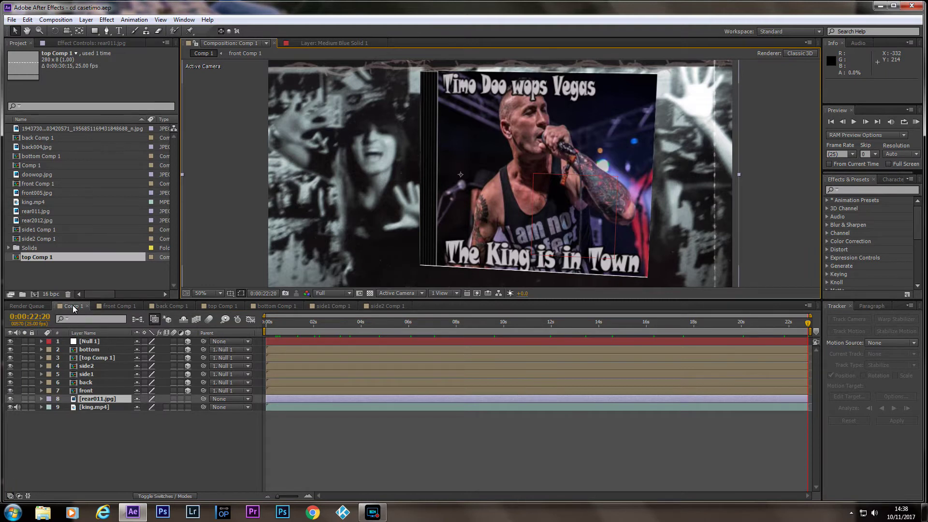
Step: Select Comp 1 in the Project panel and play it from the start
left_click(28, 166)
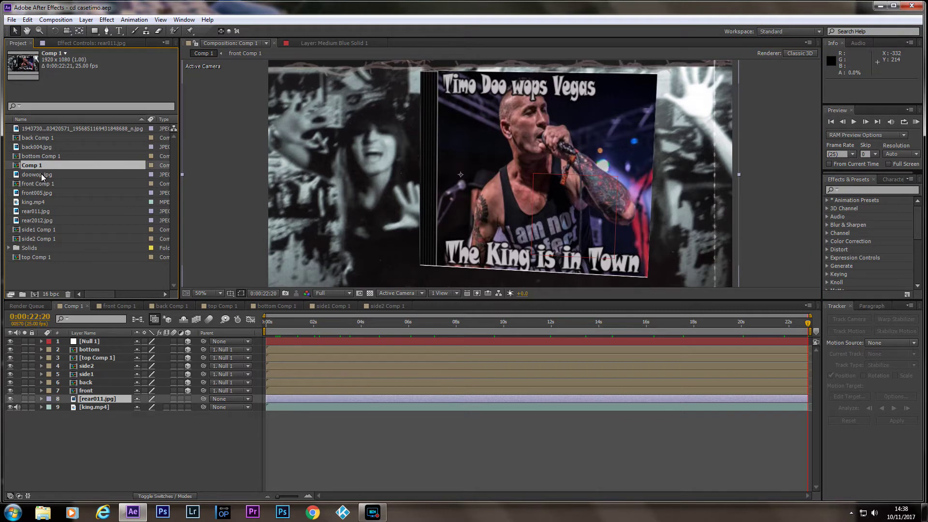
key("c")
key("space")
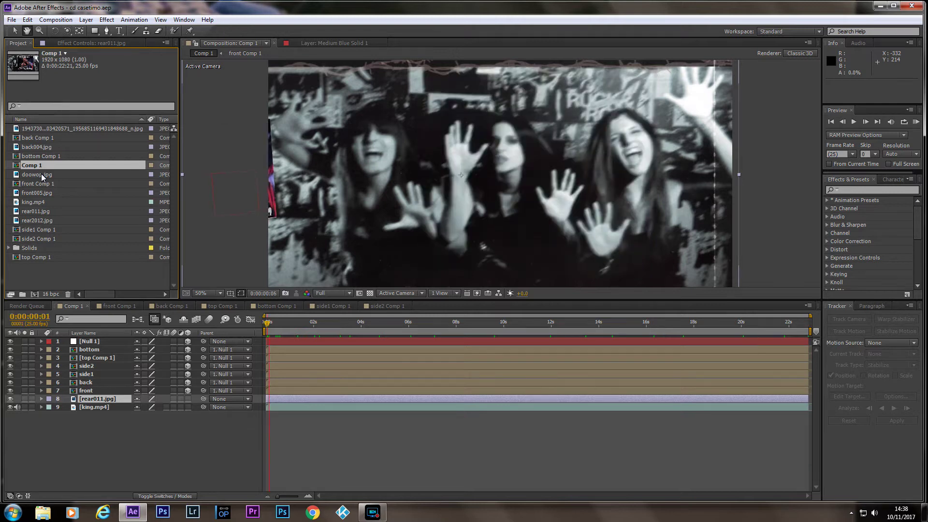
Step: Rename the Comp 1 composition to cdcase
right_click(42, 166)
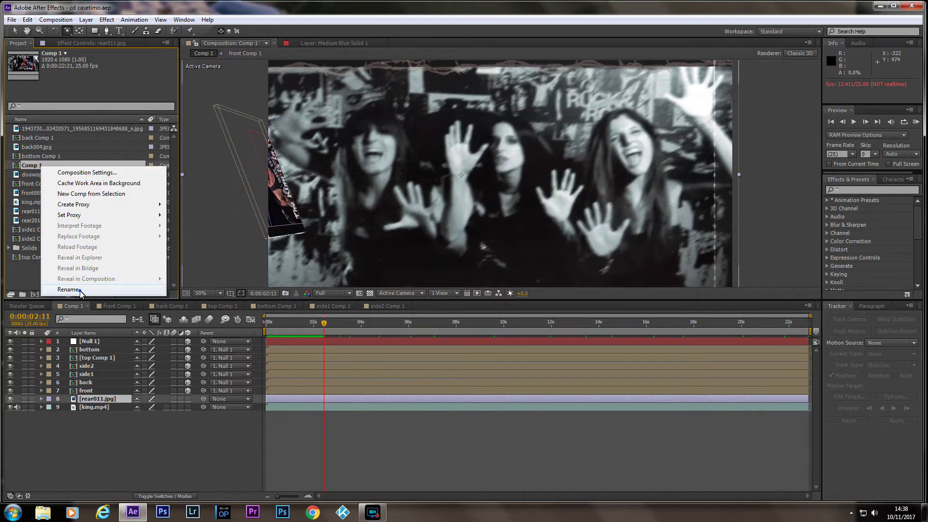
left_click(80, 292)
type("cdcase")
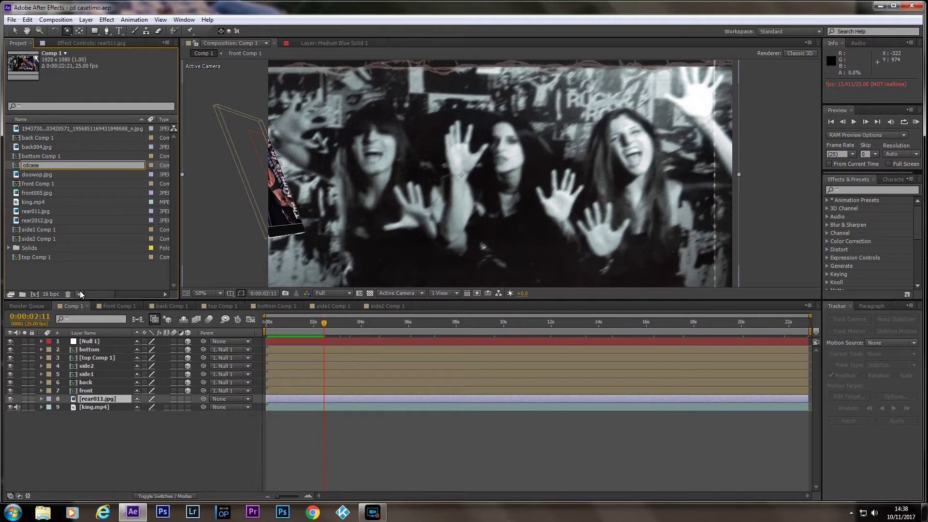
key("Return")
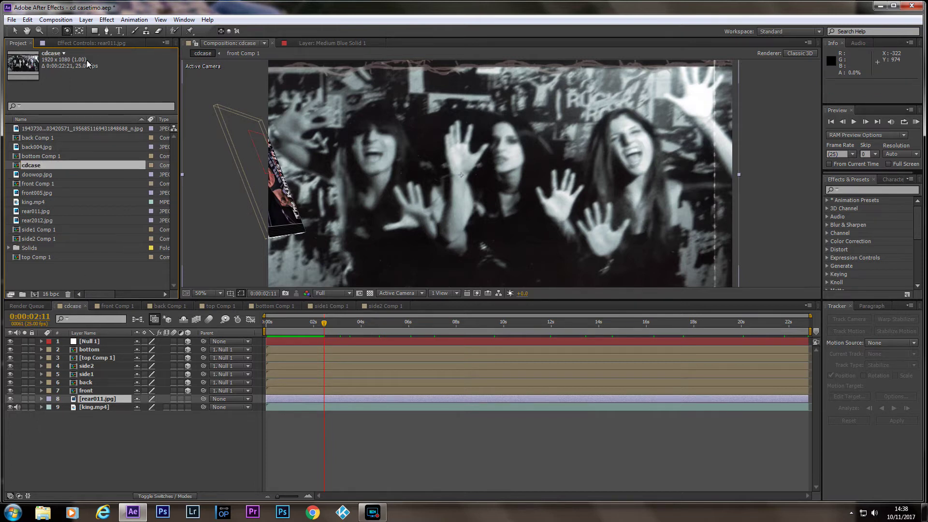
left_click(11, 20)
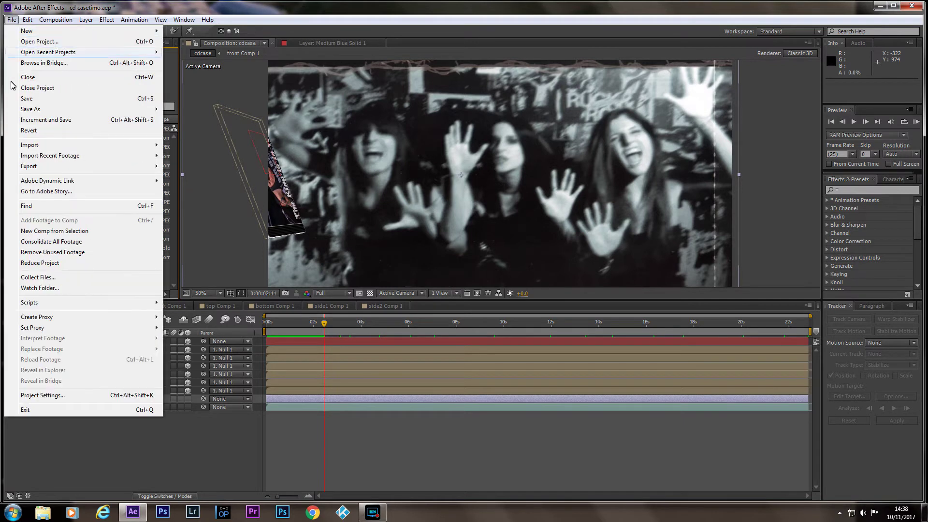
Step: Save the project and collect source files for selected comps only, keeping Reduce Project on
left_click(41, 277)
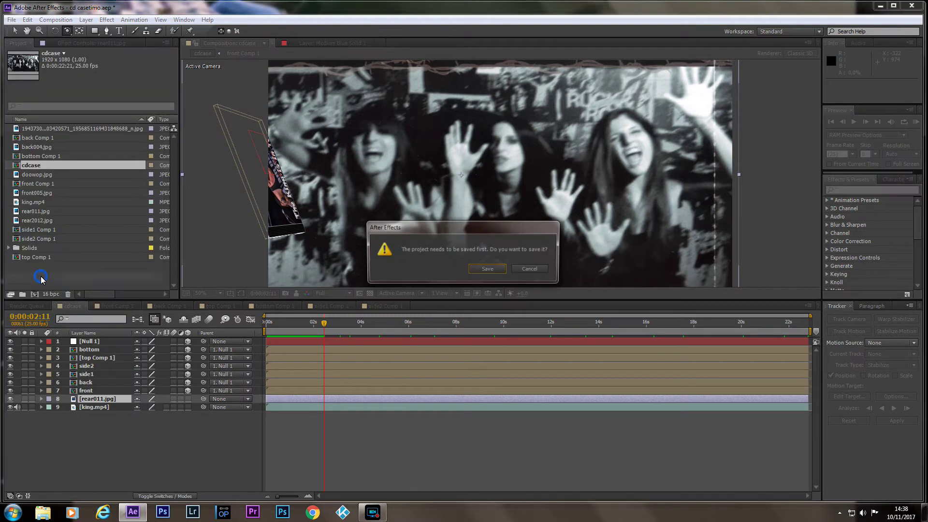
left_click(486, 271)
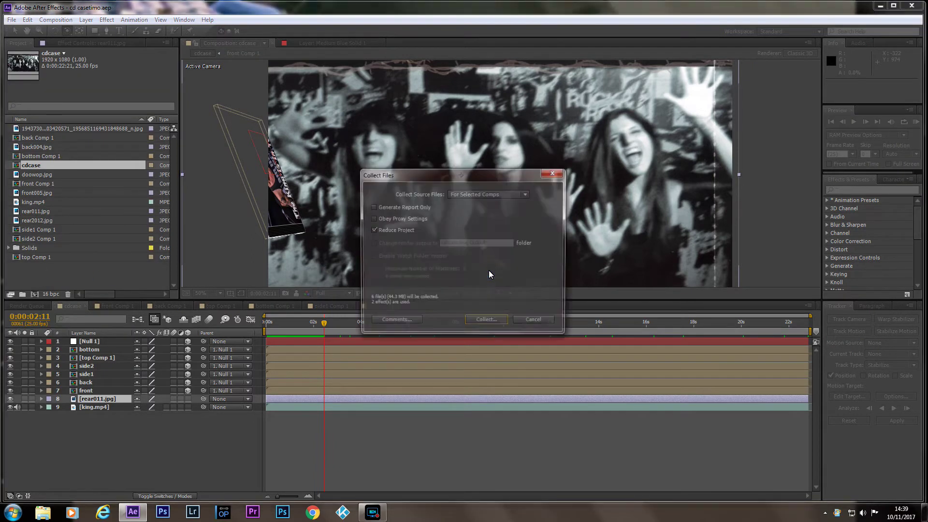
left_click(526, 194)
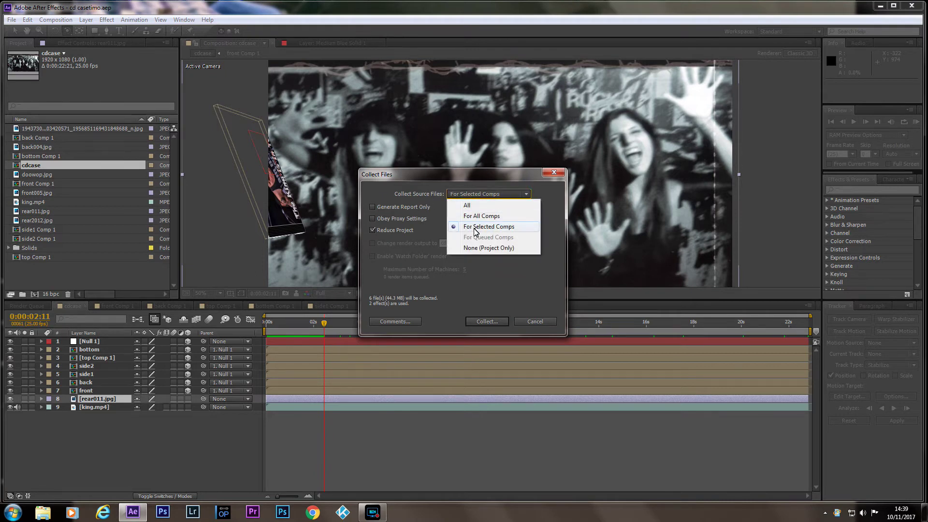
left_click(534, 300)
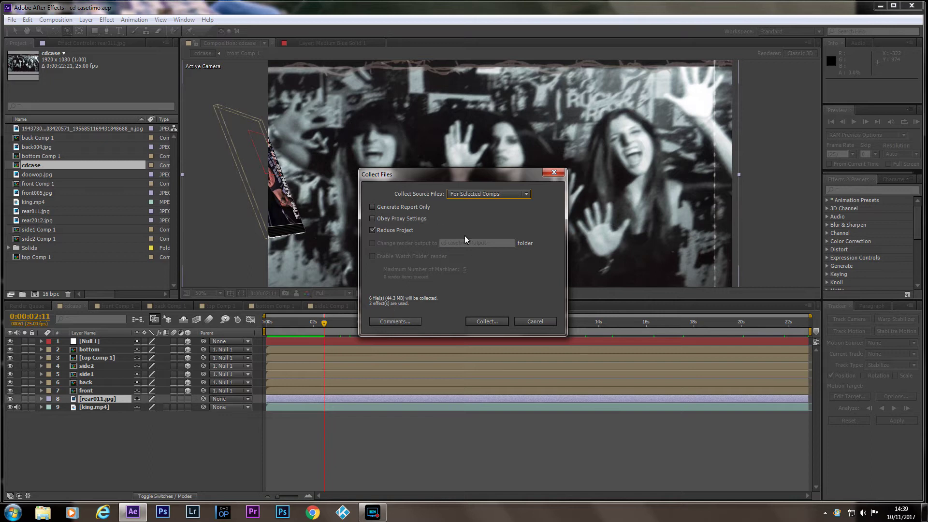
left_click(489, 322)
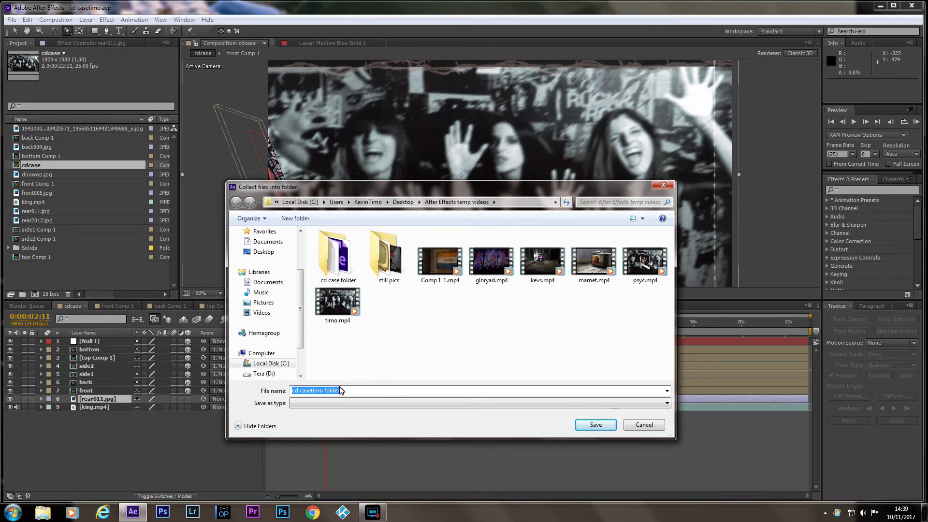
Step: Save the collected files into a new folder named timocdcase
type("timocdcase")
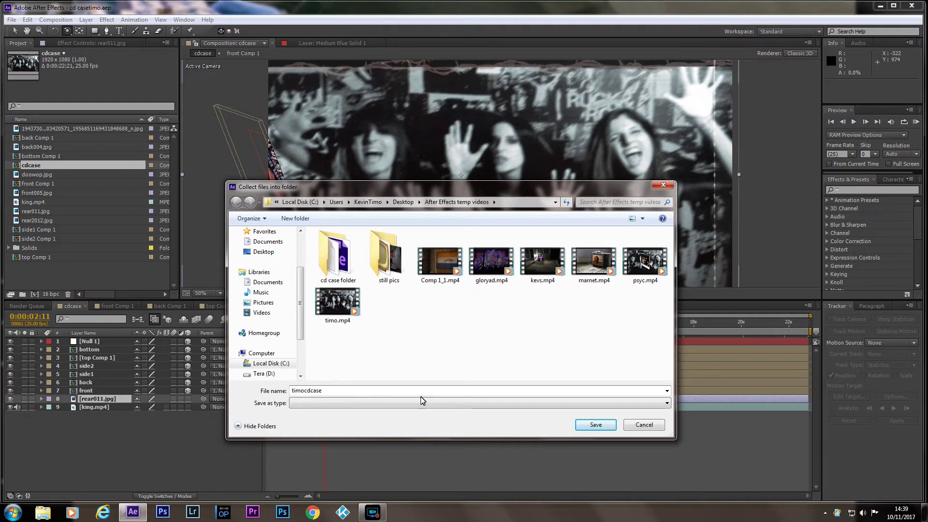
left_click(595, 424)
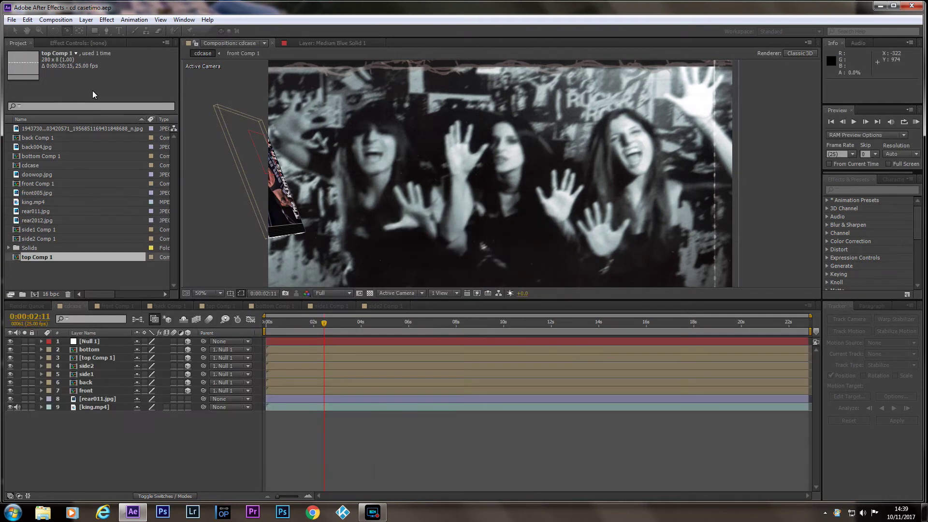
Step: Close the current project and reopen the recent project dvd casekevs.aep
left_click(12, 21)
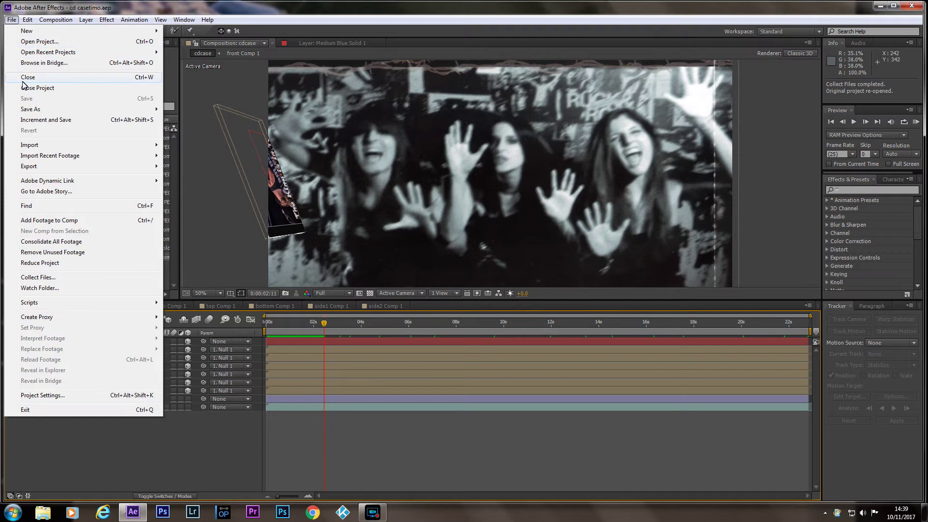
left_click(39, 89)
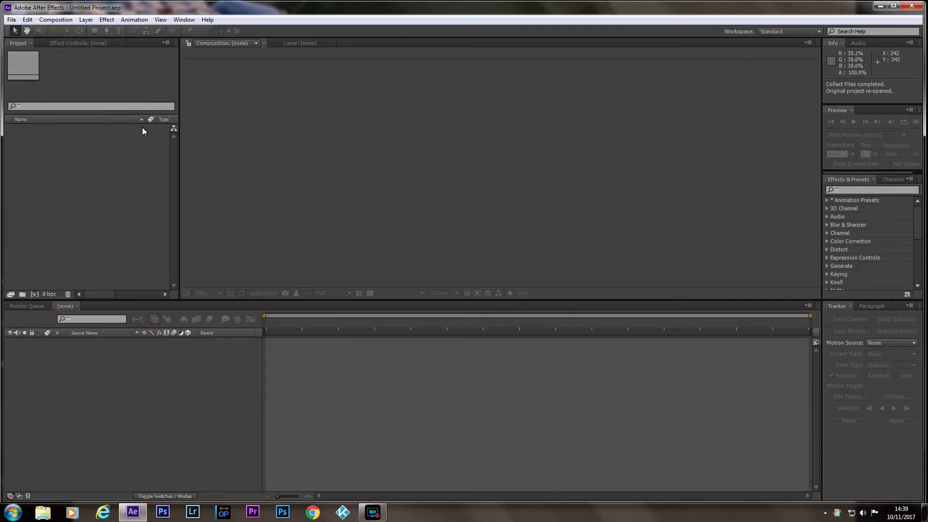
left_click(11, 22)
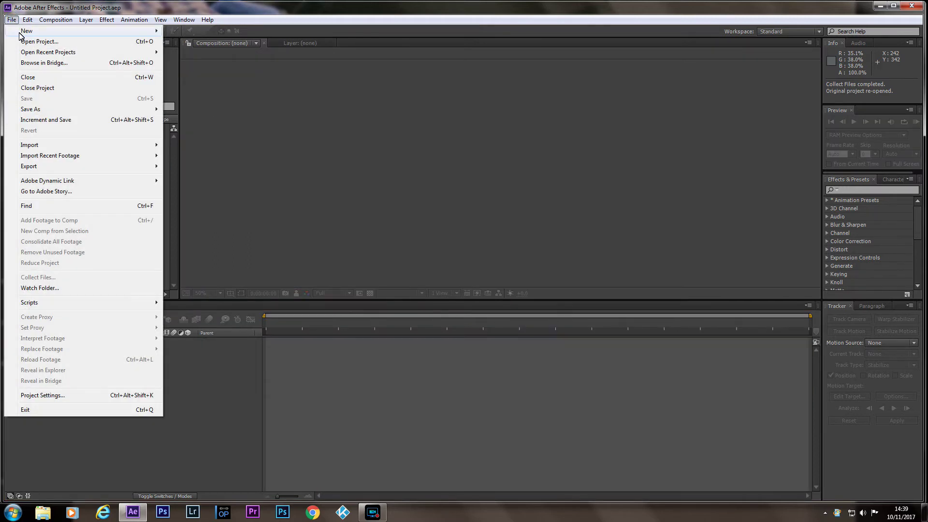
mouse_move(39, 53)
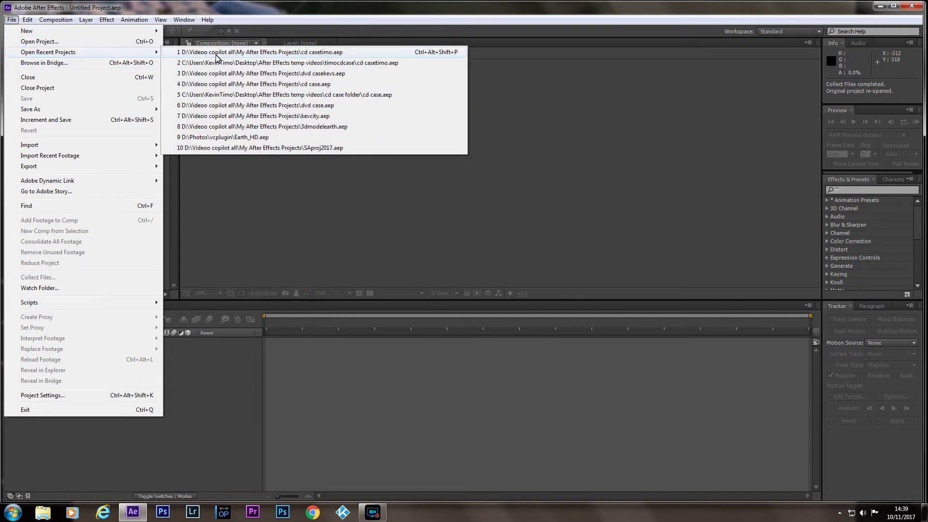
left_click(288, 74)
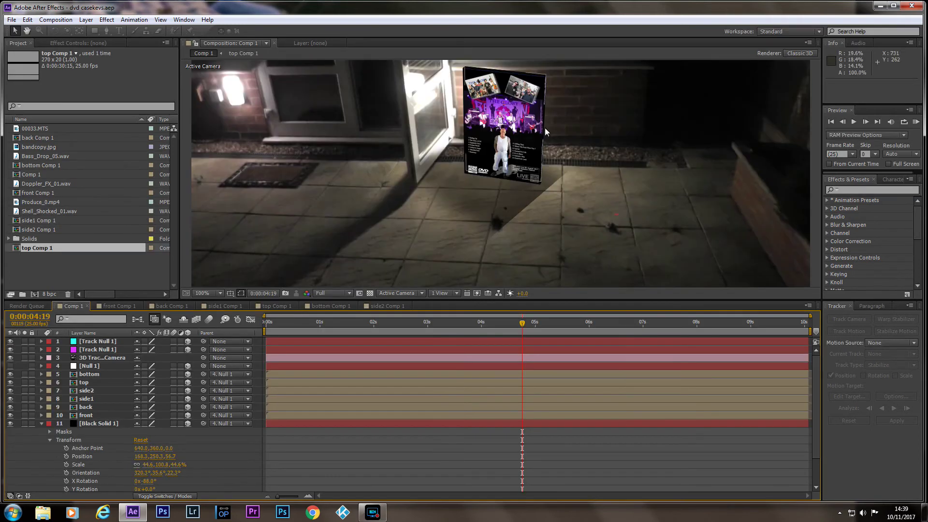
Step: Move Comp 1's current-time indicator back to 0:00:00:00
left_click_drag(519, 320, 254, 323)
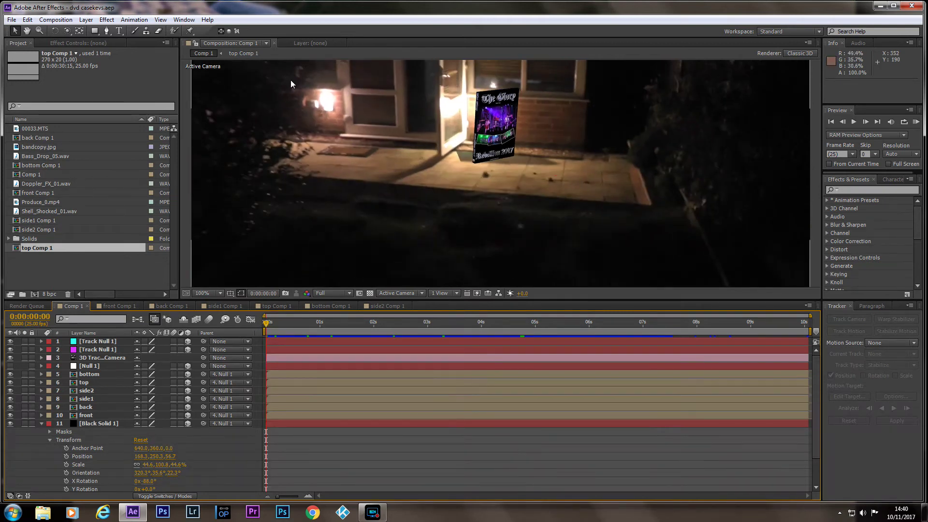
Step: Import cd casetimo.aep from the timocdcase folder in After Effects temp videos
left_click(10, 21)
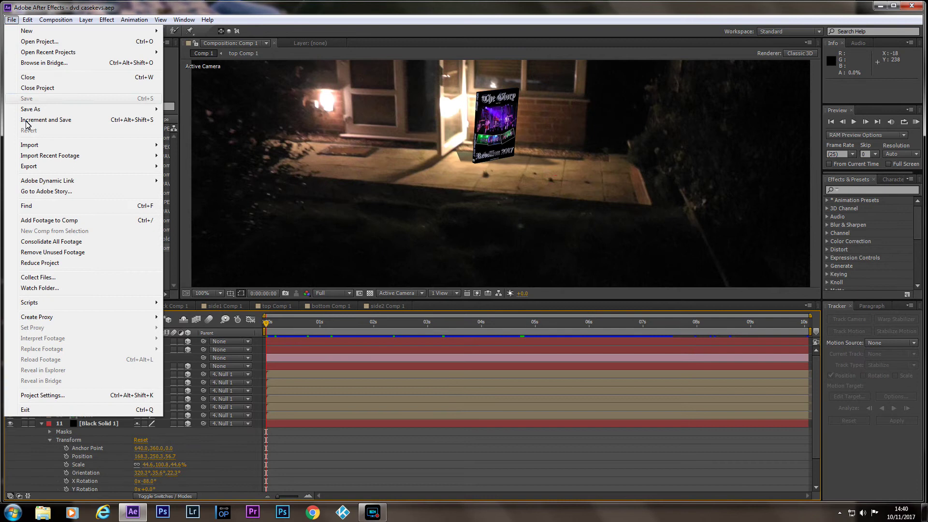
left_click(193, 145)
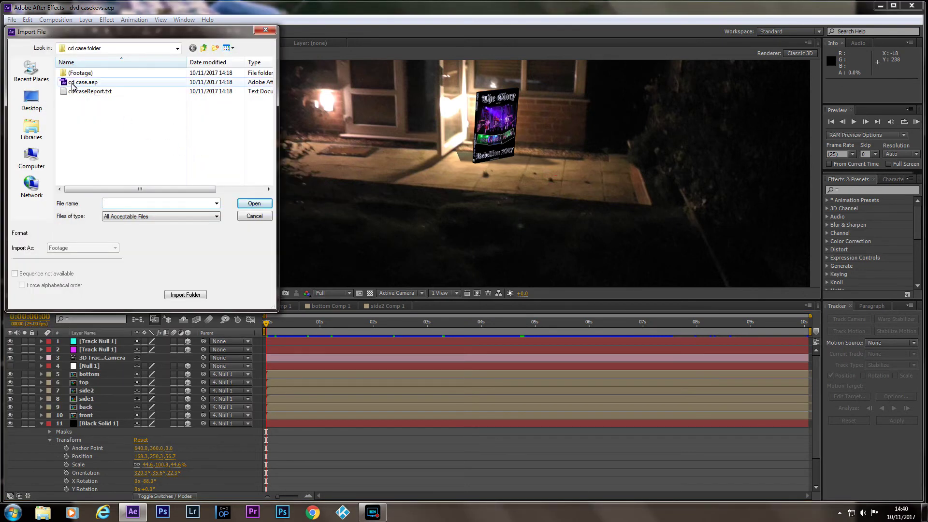
left_click(204, 49)
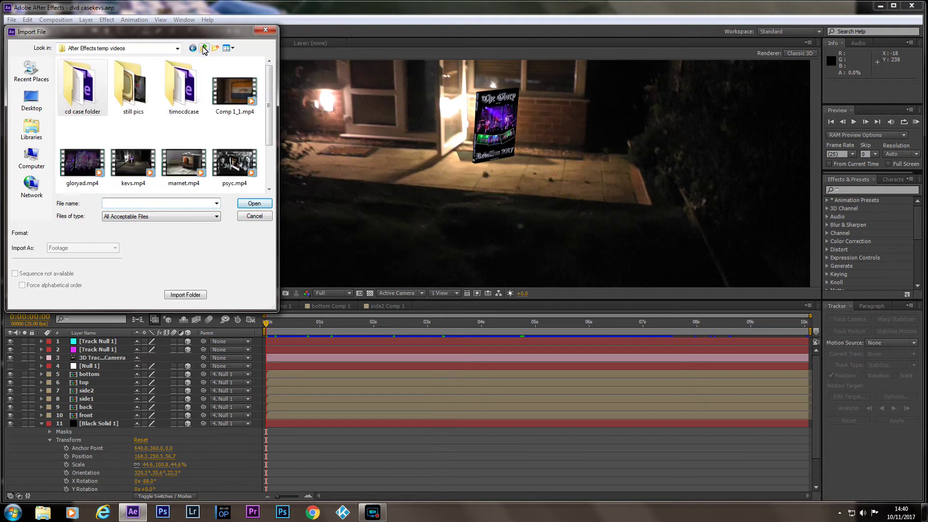
double_click(176, 86)
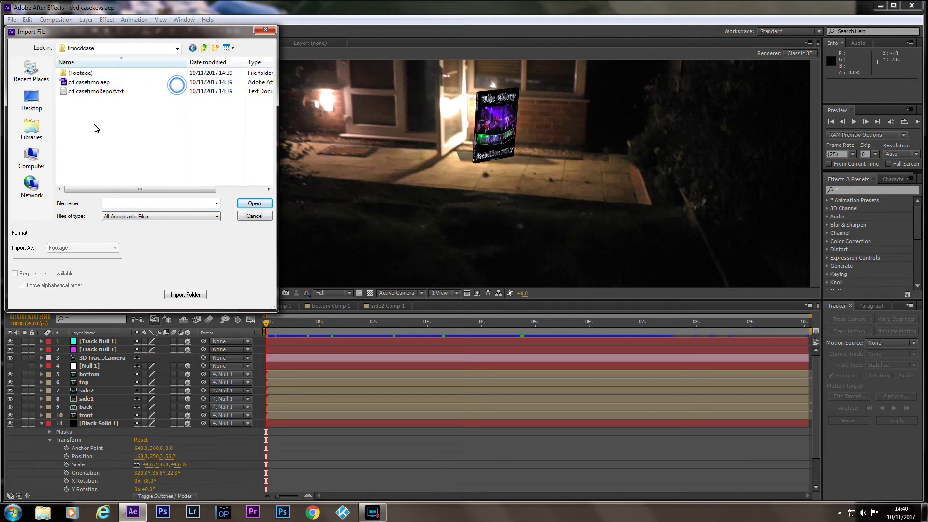
left_click(86, 82)
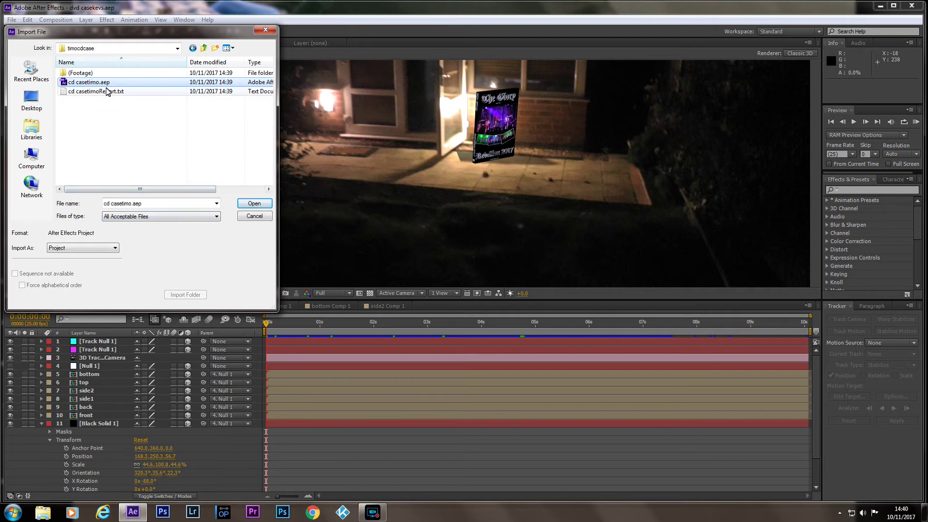
left_click(252, 203)
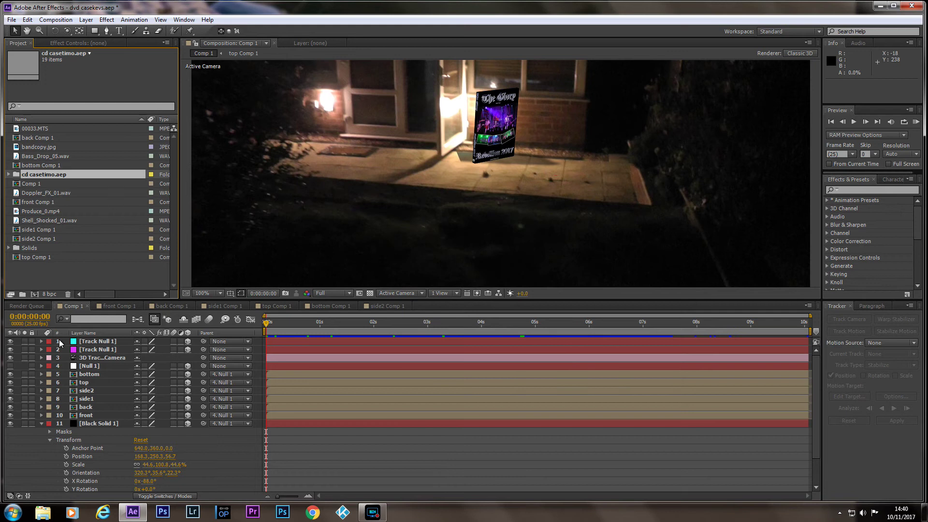
Step: Add the imported cdcase composition to Comp 1 as its top layer
left_click(41, 424)
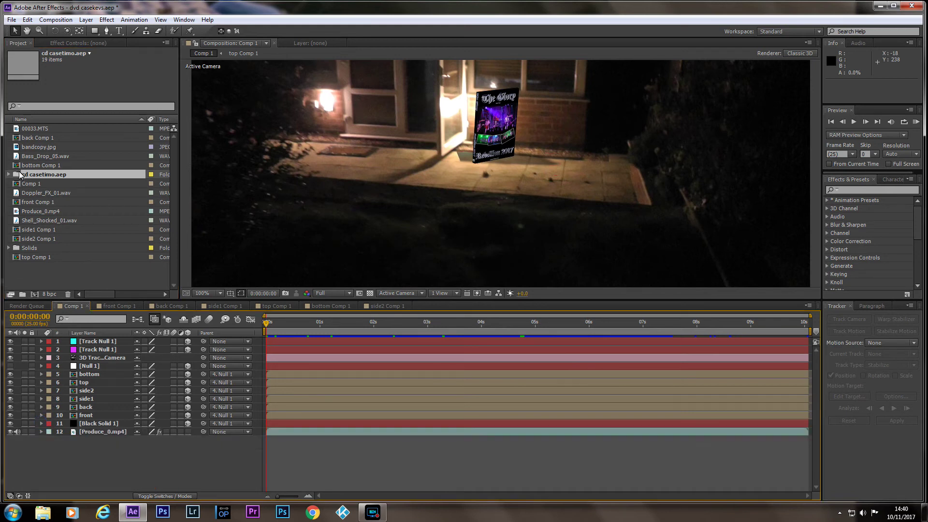
left_click(10, 174)
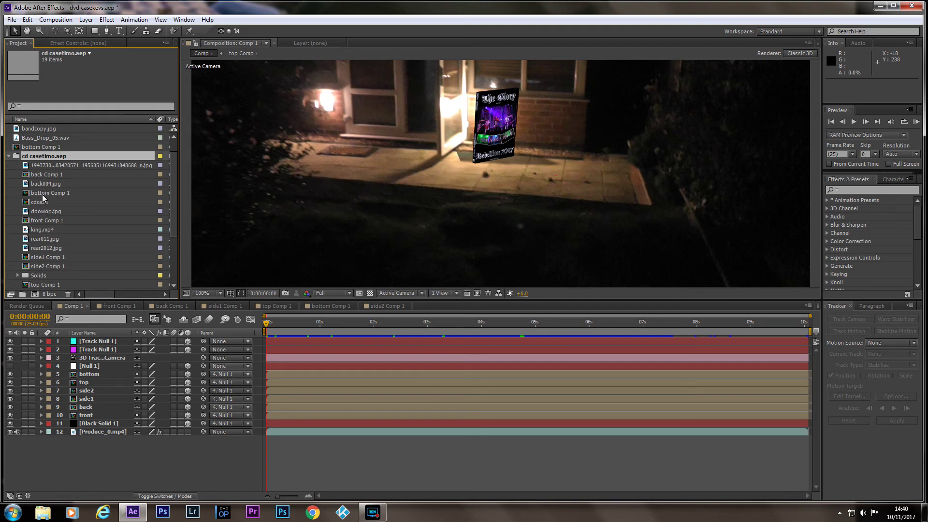
left_click_drag(38, 203, 81, 341)
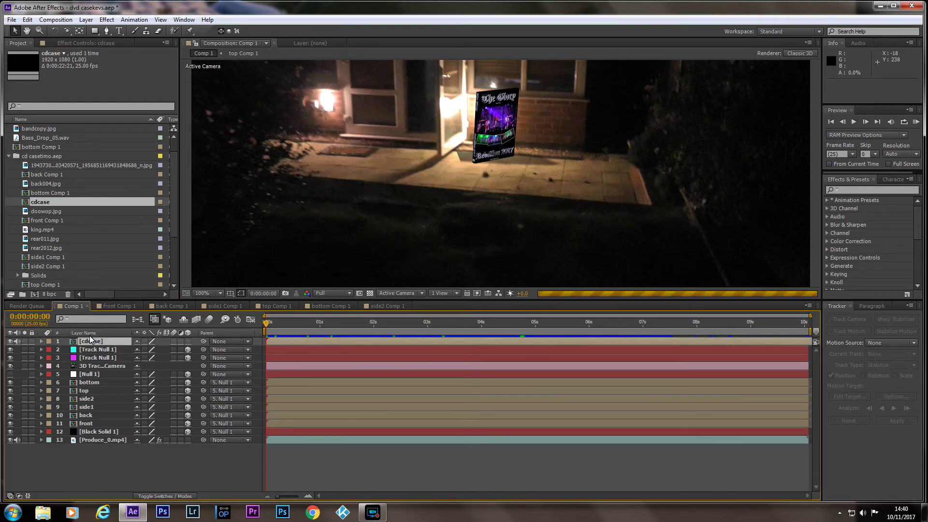
scroll(454, 211, "down", 2)
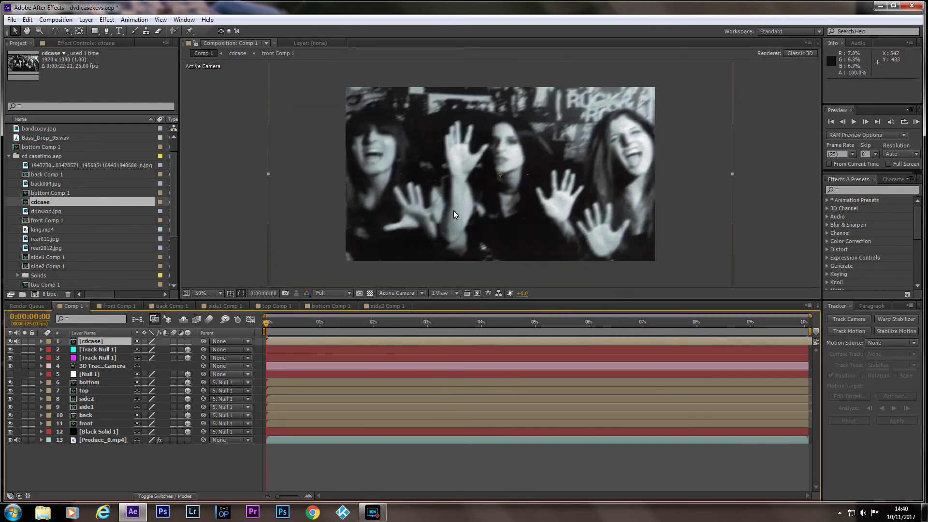
Step: Delete the king.mp4 and rear011.jpg layers inside cdcase, then return to Comp 1
double_click(75, 343)
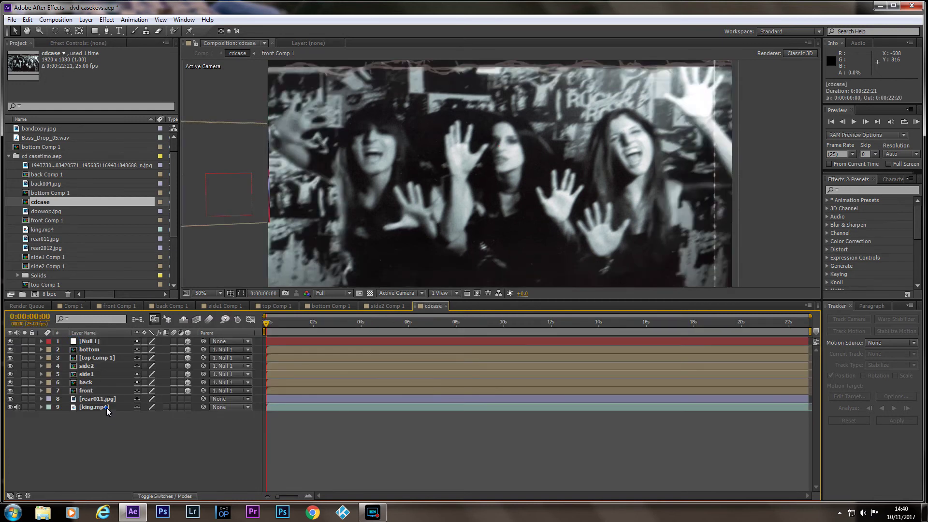
left_click(106, 409)
key("Delete")
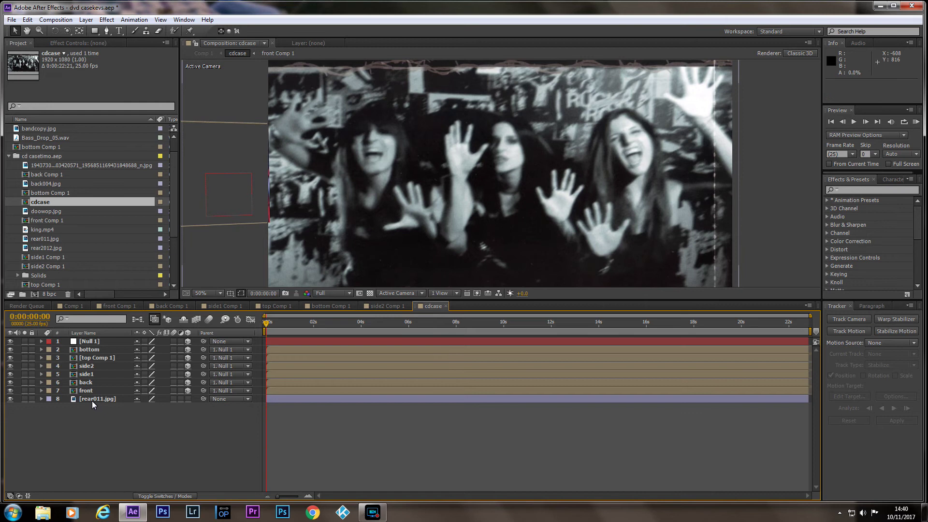
left_click(93, 399)
key("Delete")
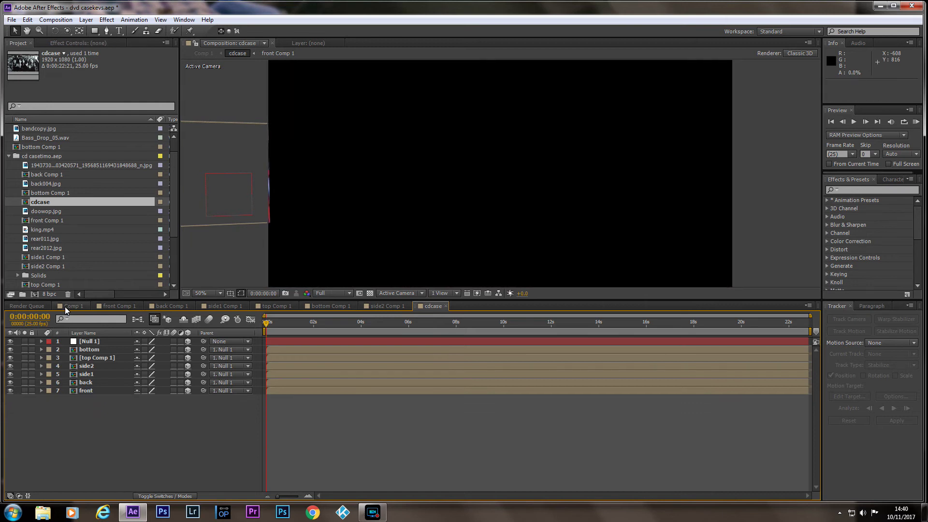
left_click(67, 307)
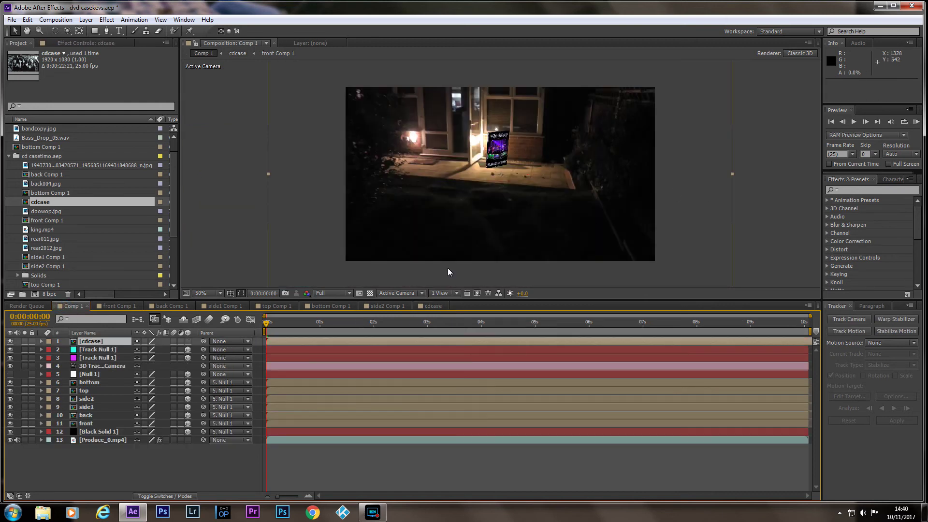
left_click_drag(266, 324, 819, 315)
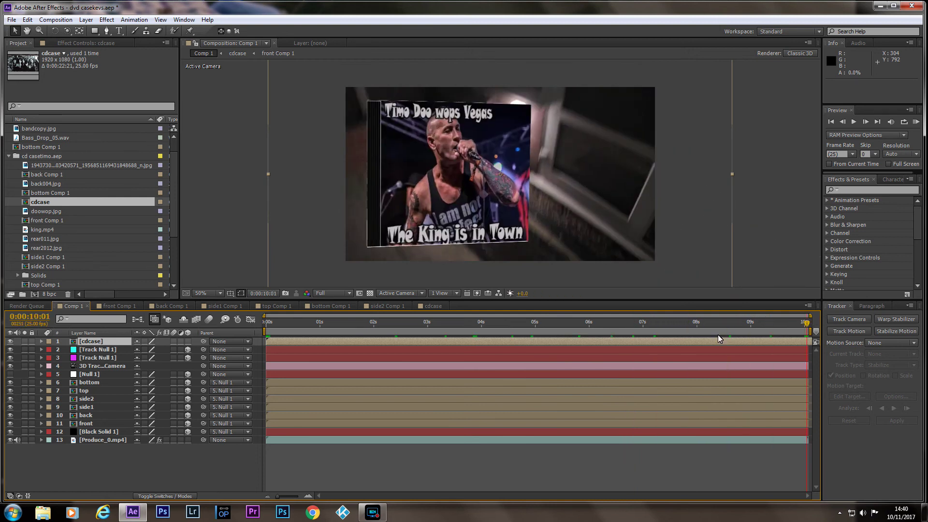
left_click(853, 122)
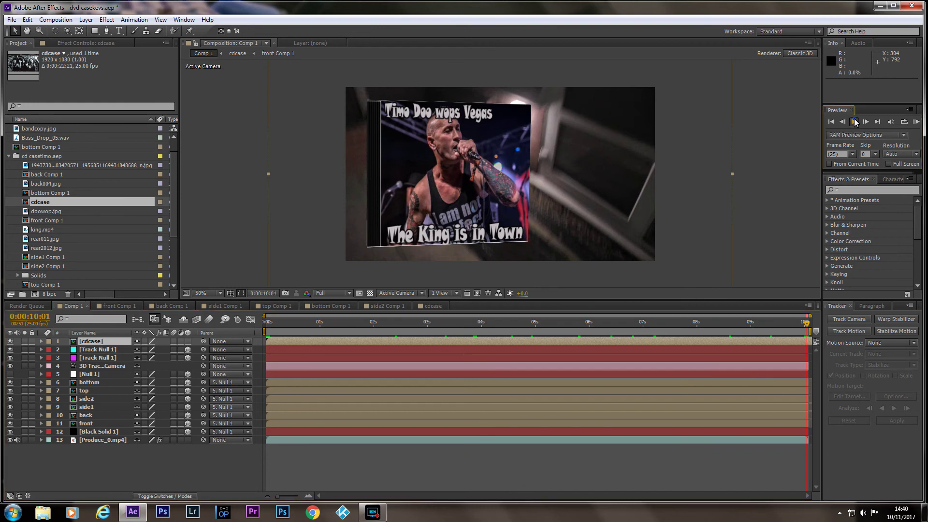